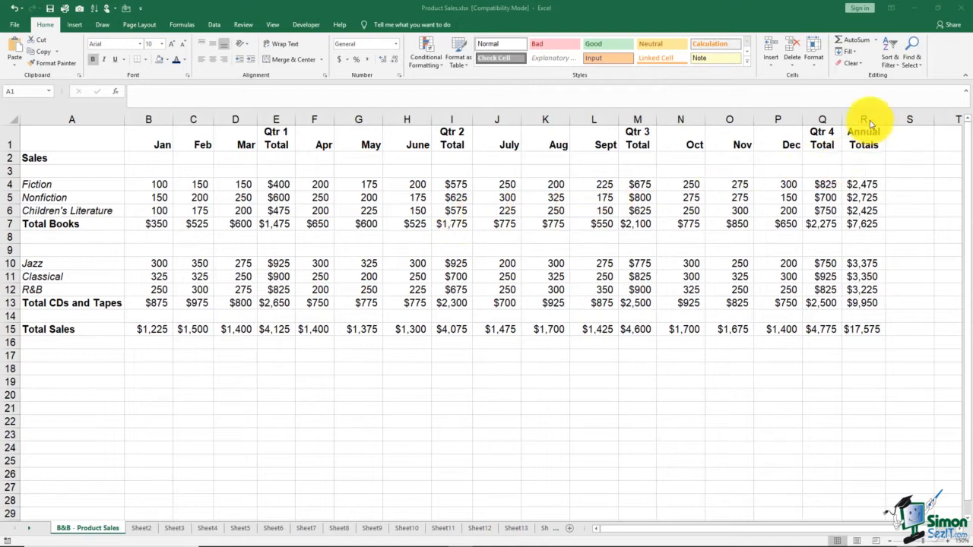
Step: Examine the January column's total formulas in rows 7, 13 and 15 and the individual book and CD sales values they summarize
left_click(161, 214)
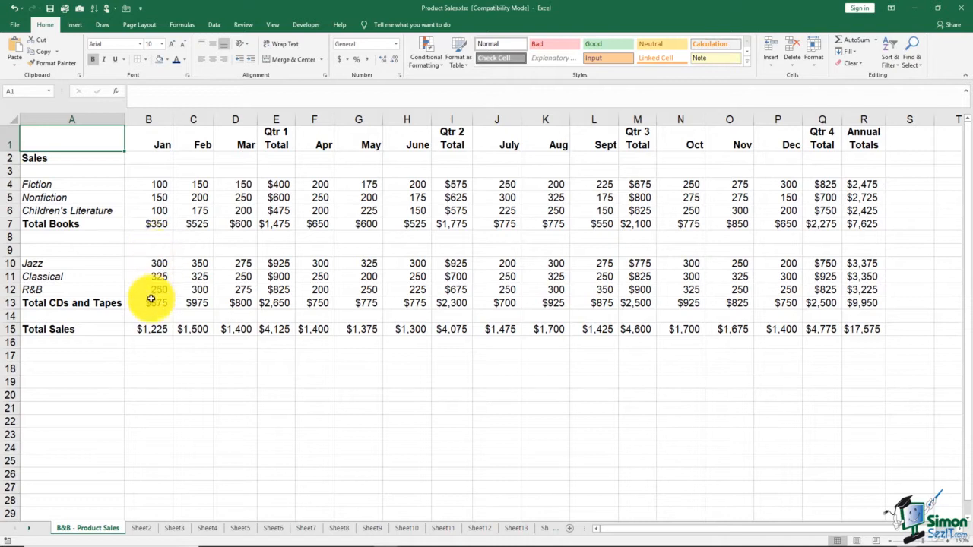
left_click(147, 330)
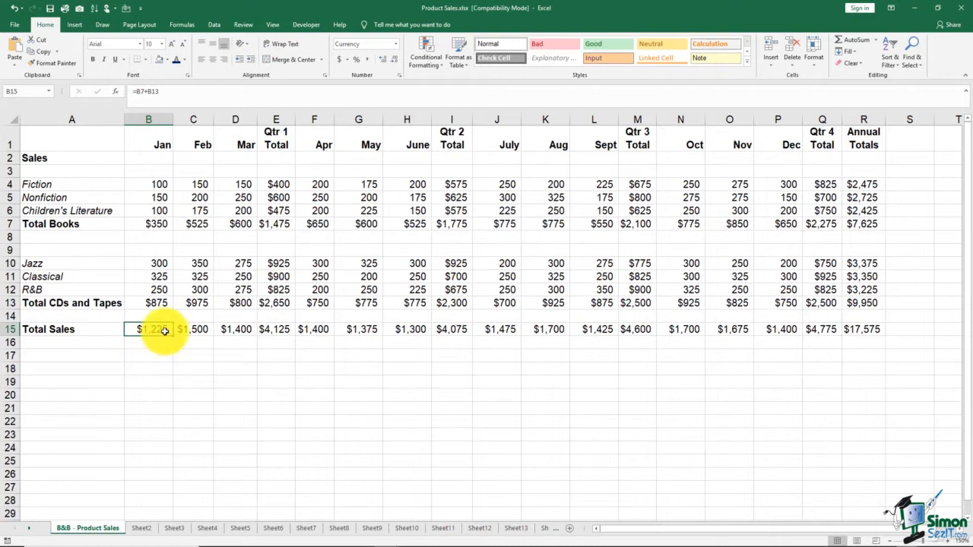
left_click(153, 304)
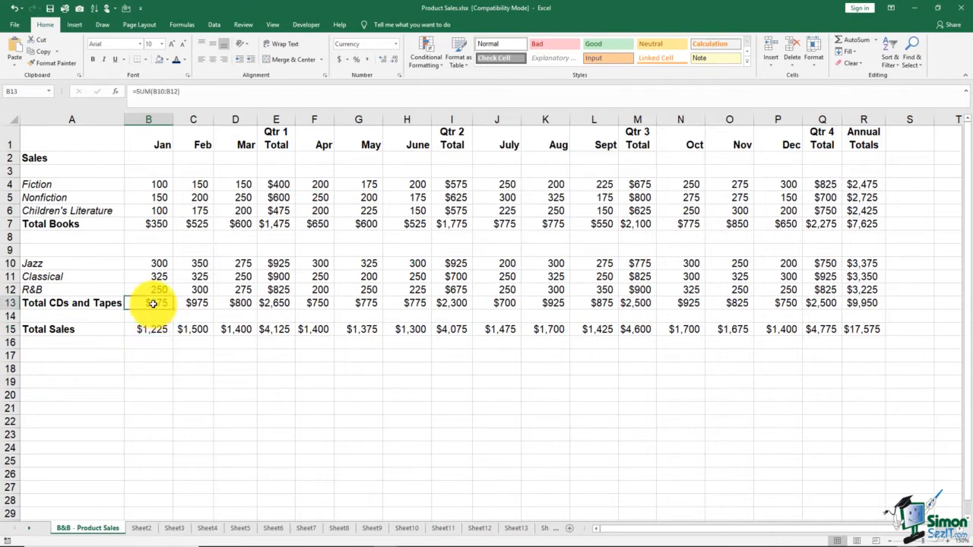
left_click(160, 226)
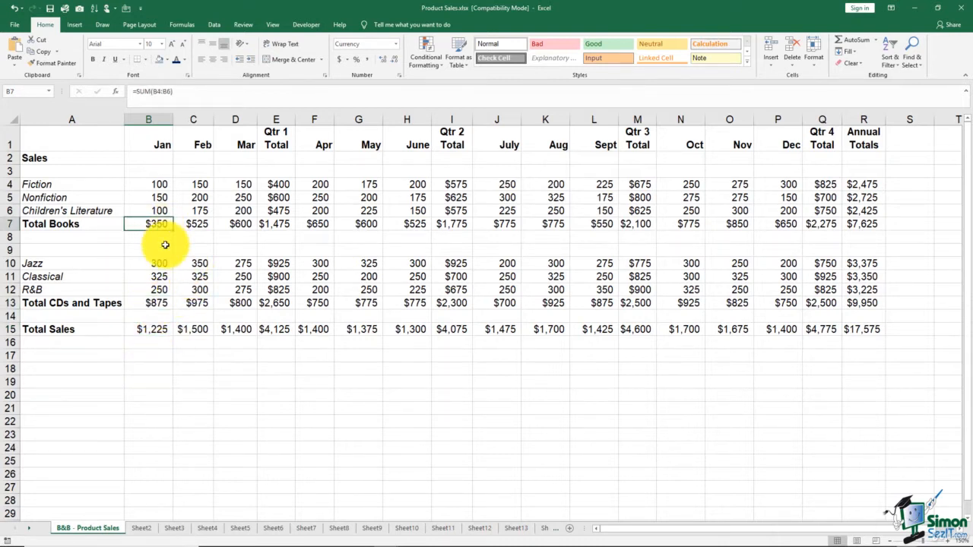
left_click(145, 184)
left_click(144, 198)
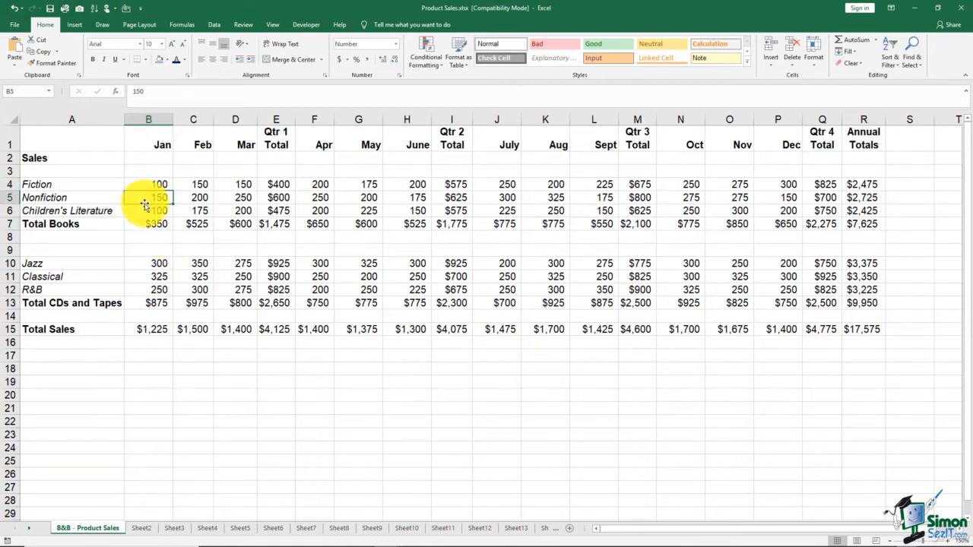
left_click(145, 214)
left_click(140, 264)
left_click(137, 277)
left_click(136, 289)
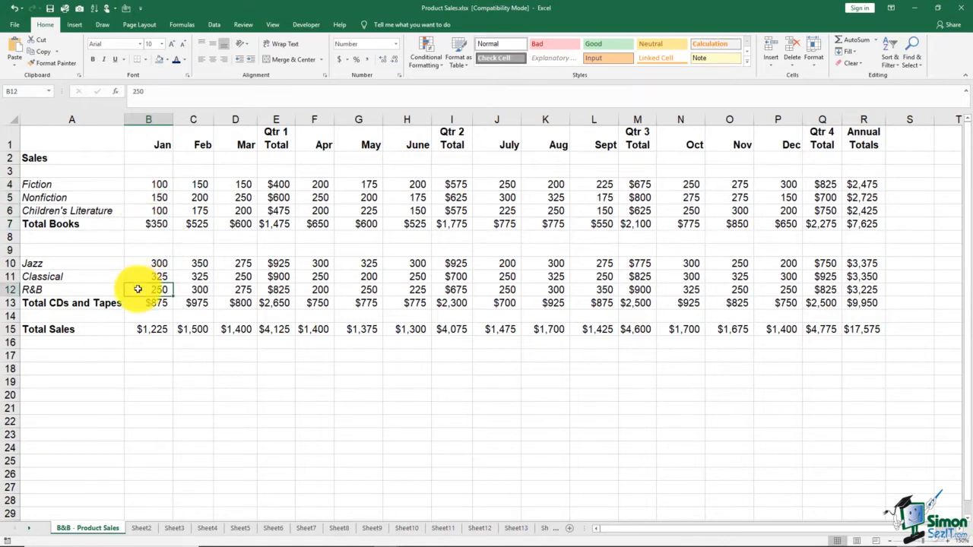
left_click(140, 303)
left_click(139, 359)
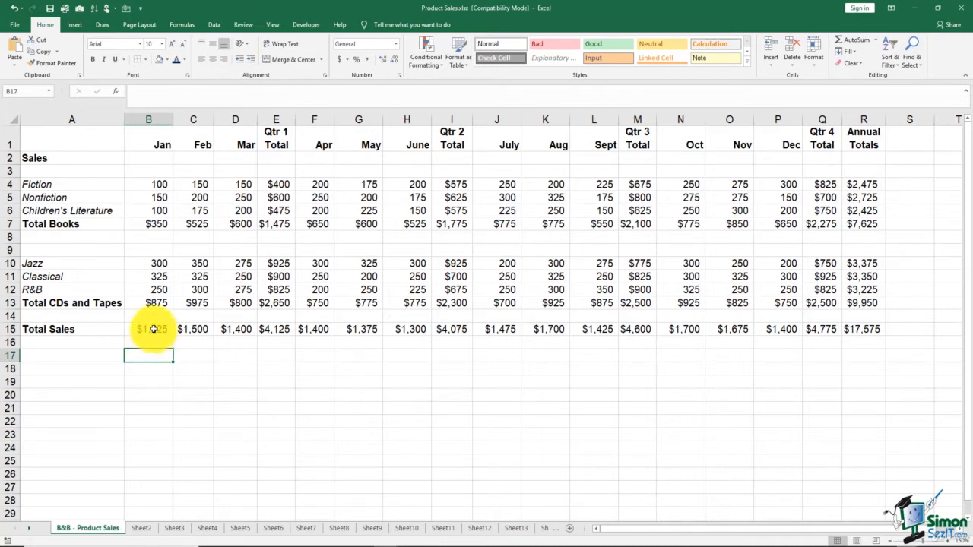
Step: Trace the cells referenced by January's Total Sales, Total CDs and Tapes, and Total Books formulas, leaving the formulas as they are
left_click(154, 329)
double_click(153, 330)
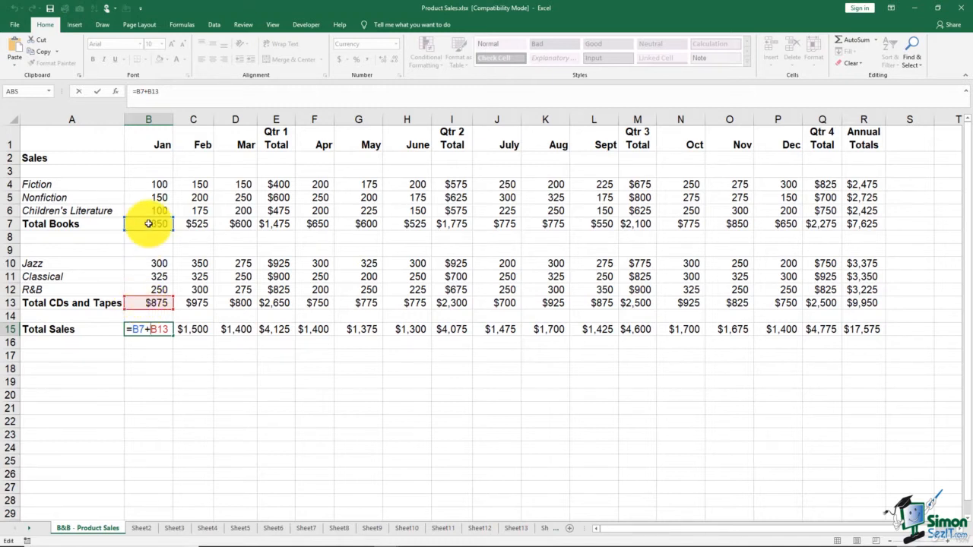
key("ctrl+Return")
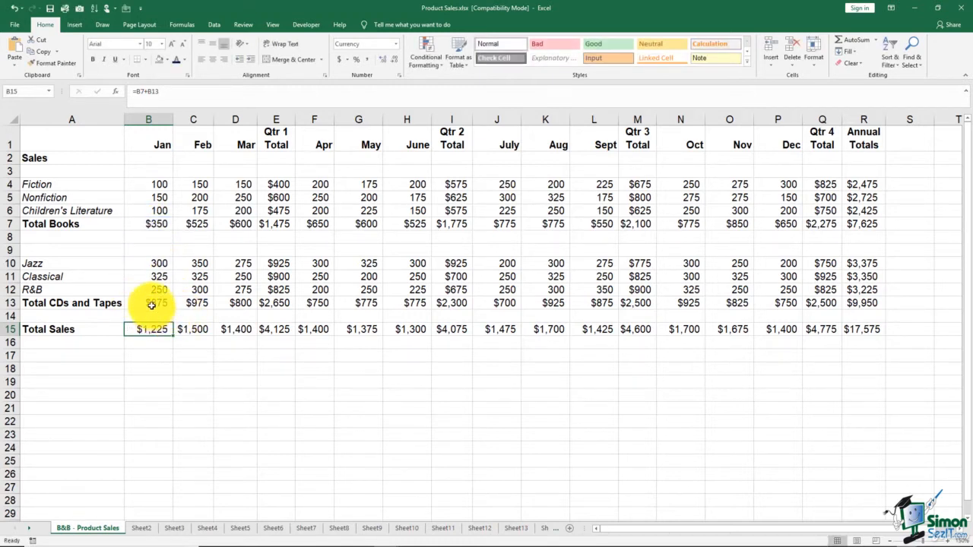
left_click(151, 303)
key("alt+equal")
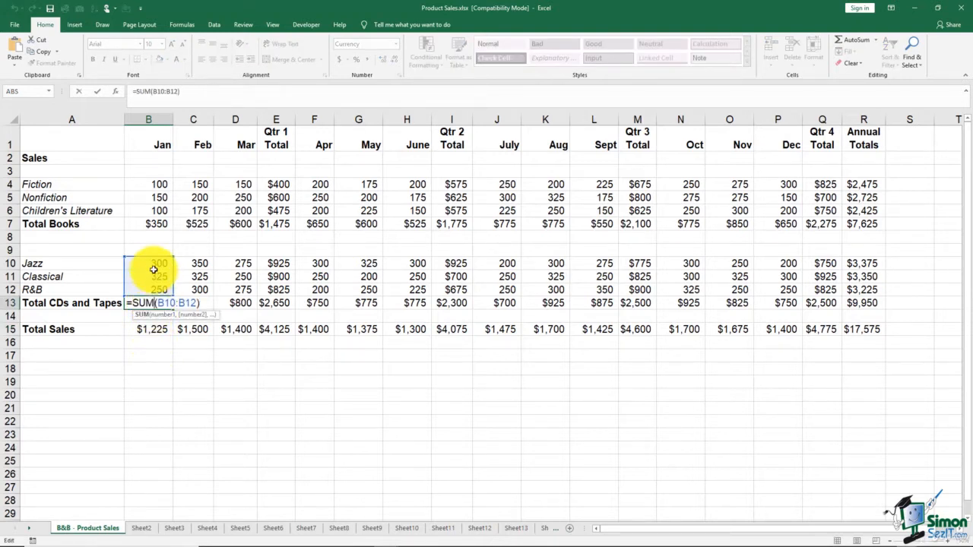
left_click_drag(151, 263, 144, 289)
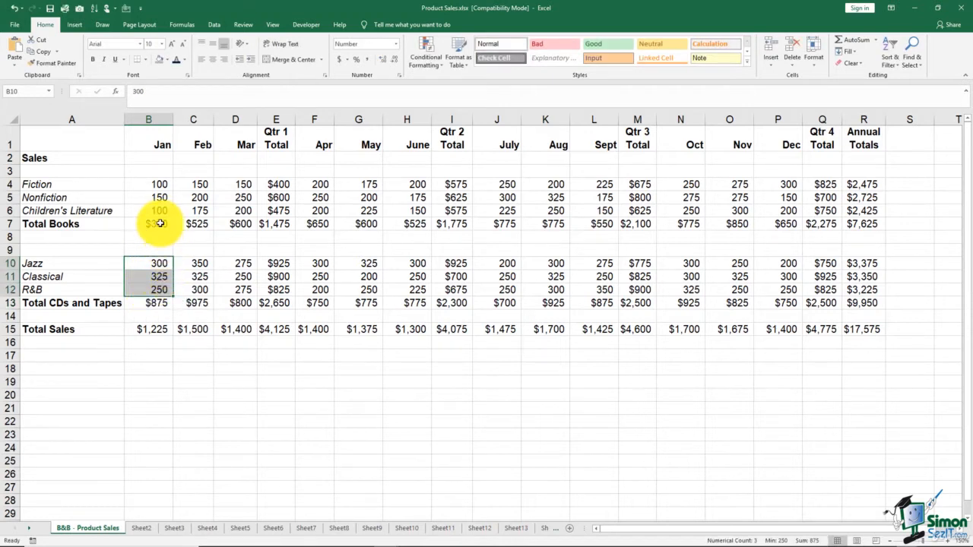
double_click(161, 223)
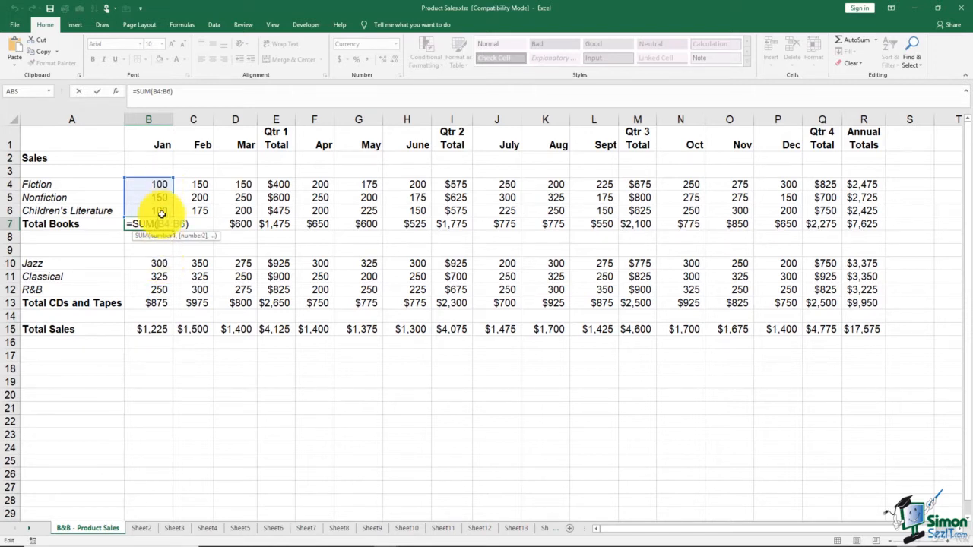
key("Escape")
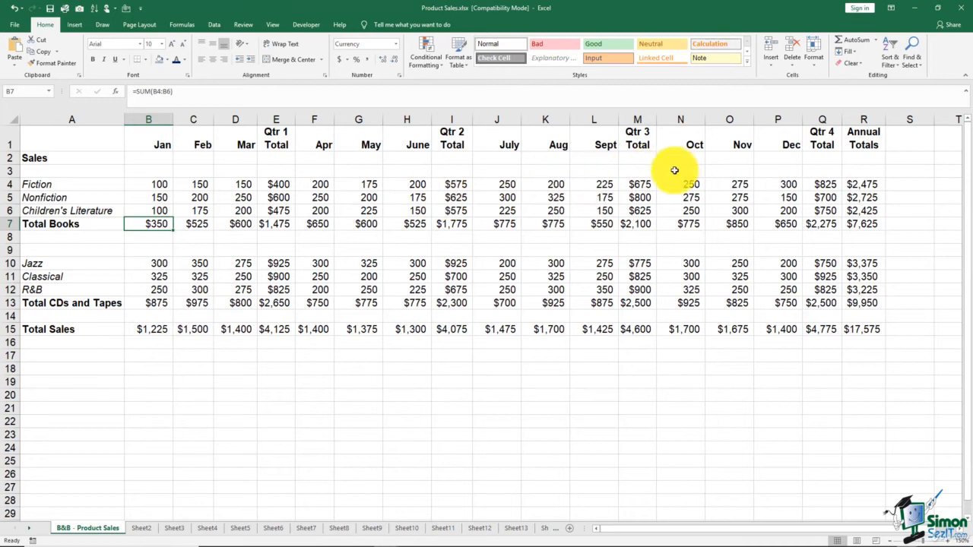
Step: Examine the Annual Totals column, the Qtr 3, Qtr 2 and Qtr 1 total columns, and the fourth-quarter monthly data
left_click(860, 119)
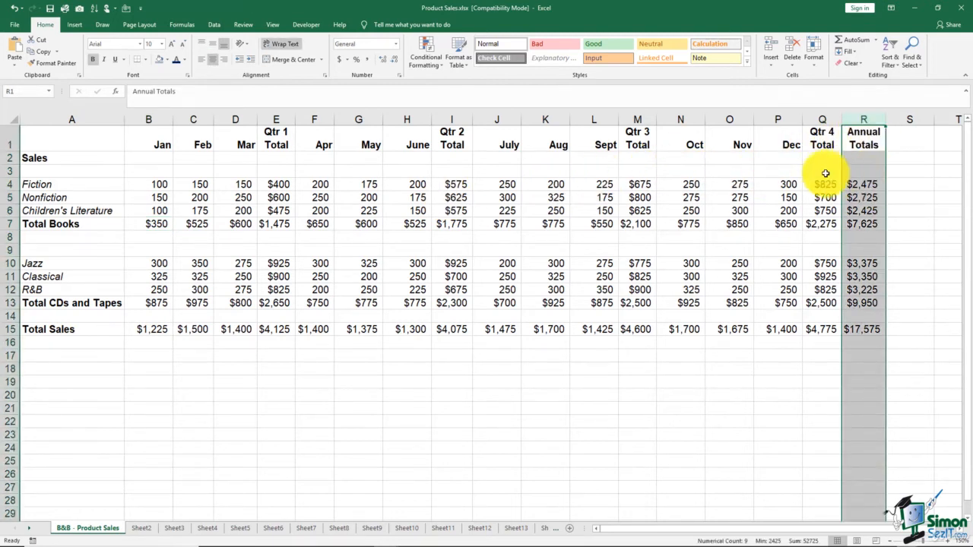
left_click(637, 119)
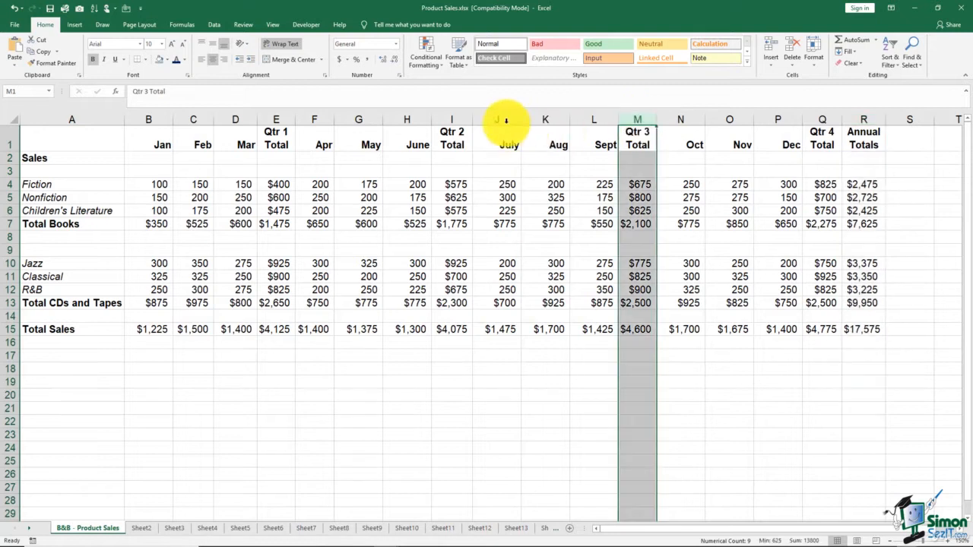
left_click(452, 120)
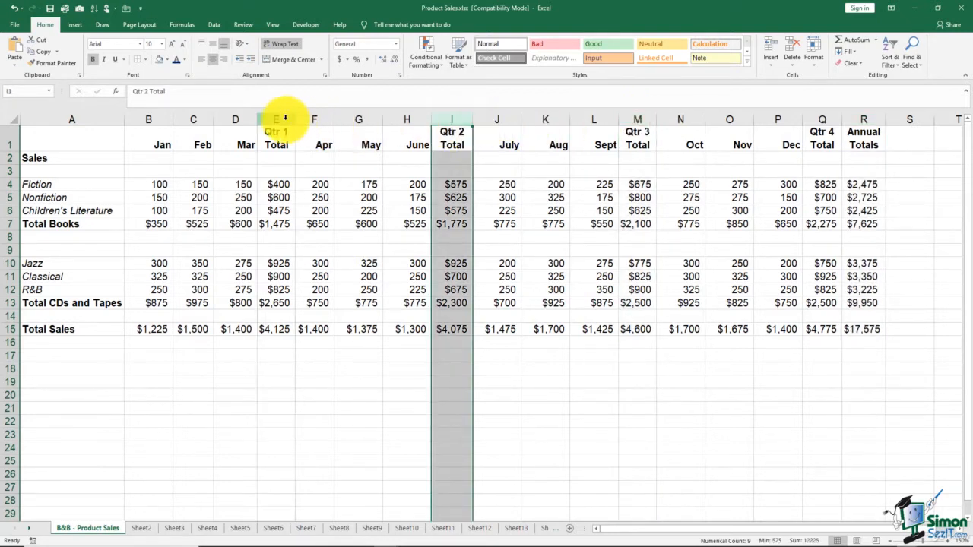
left_click(278, 120)
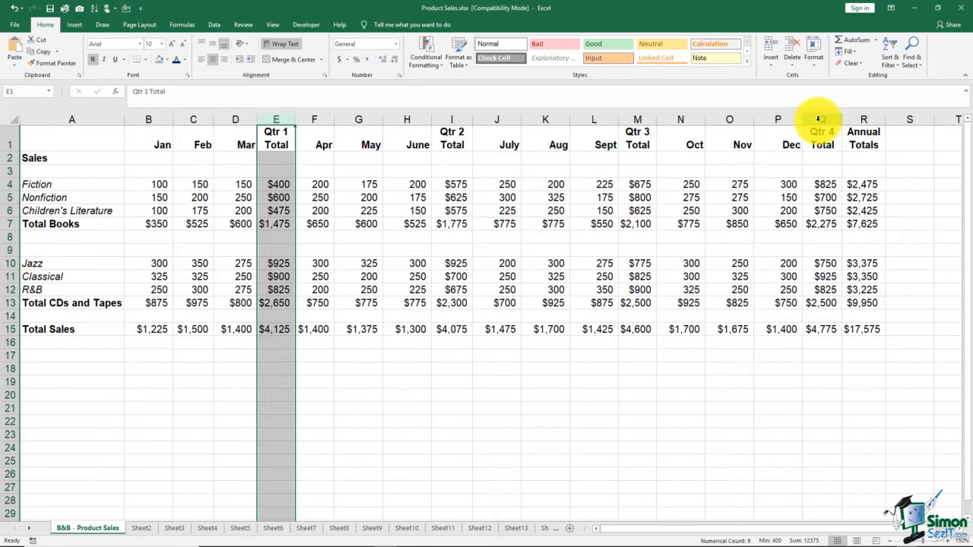
left_click(775, 119)
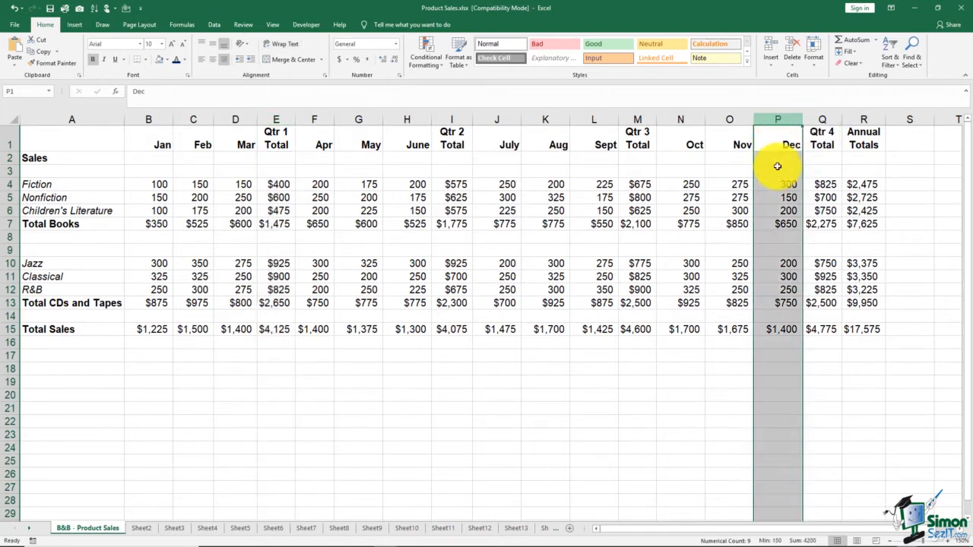
left_click(685, 184)
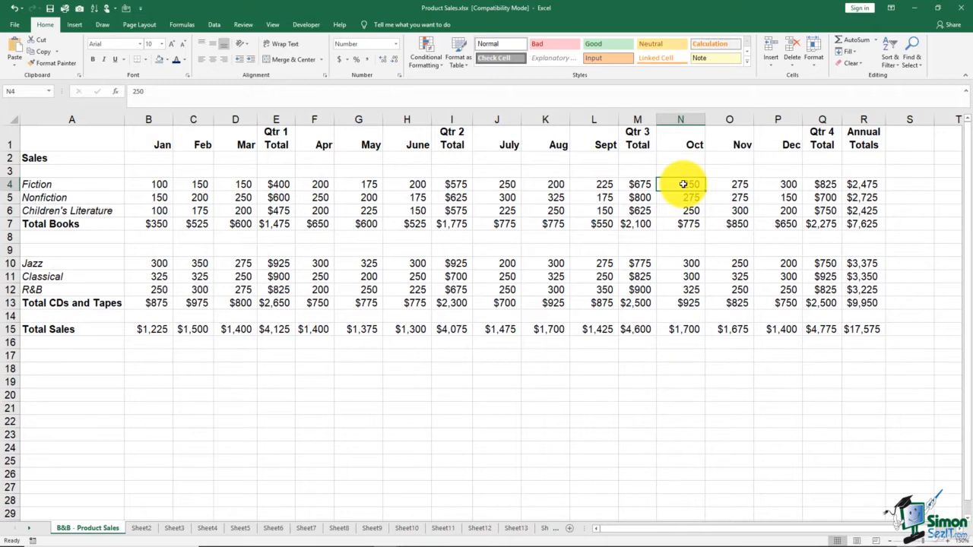
Step: Apply an Auto Outline to the product sales data, starting from a single cell inside the data
left_click(473, 221)
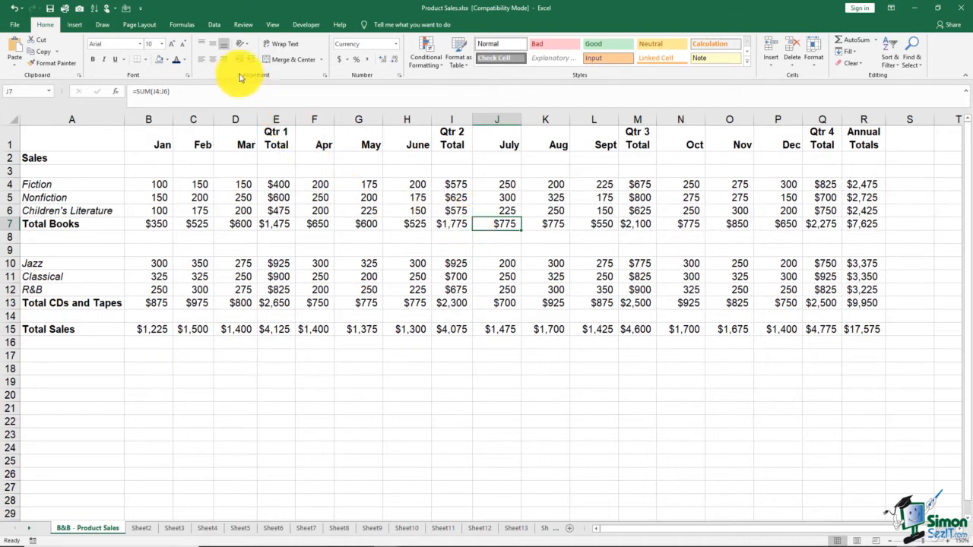
left_click(216, 25)
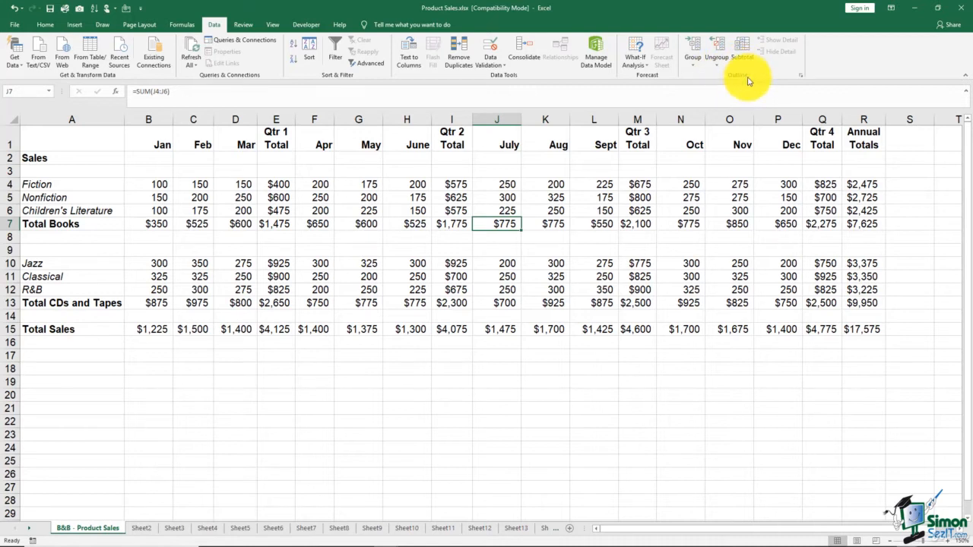
left_click(694, 66)
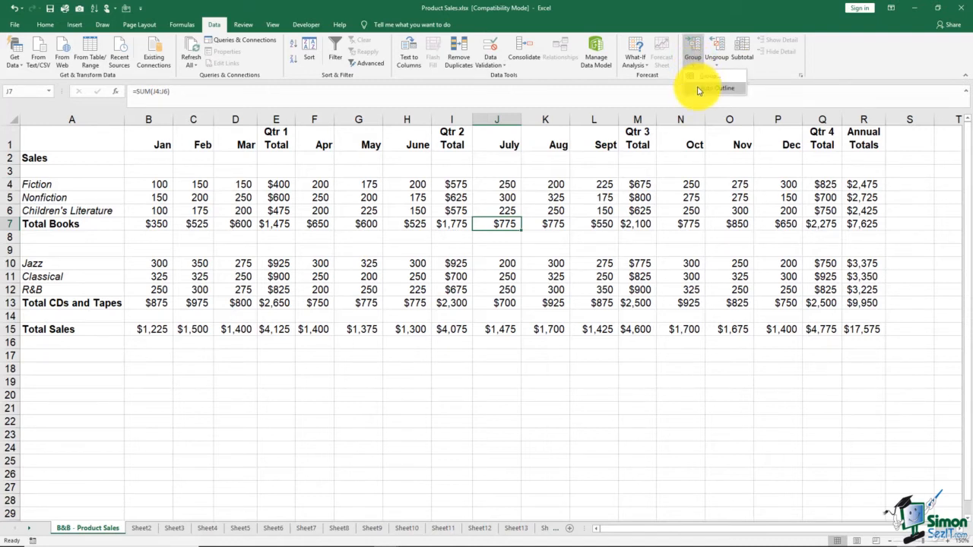
left_click(699, 91)
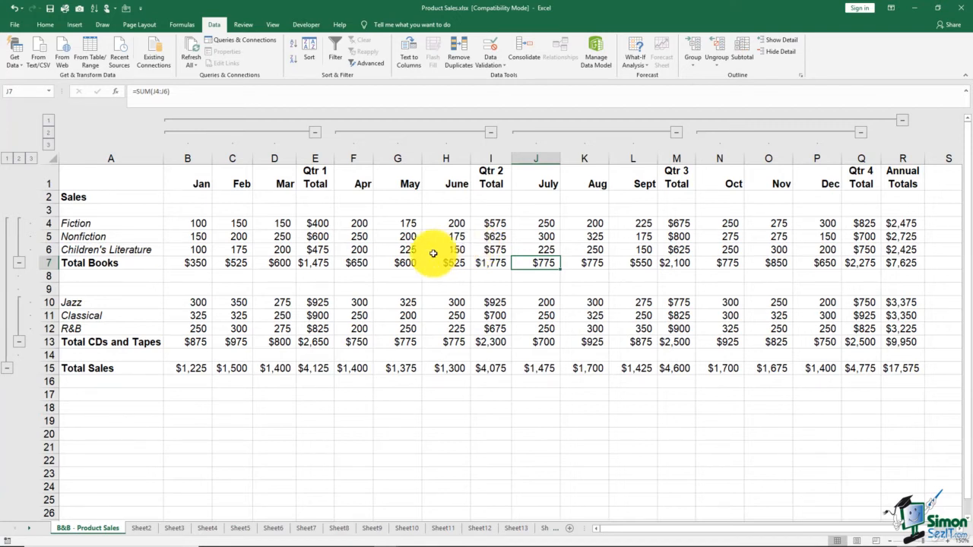
Step: Collapse the column outline to level 2, then expand the Qtr 1 monthly detail for review and collapse it again
left_click(48, 133)
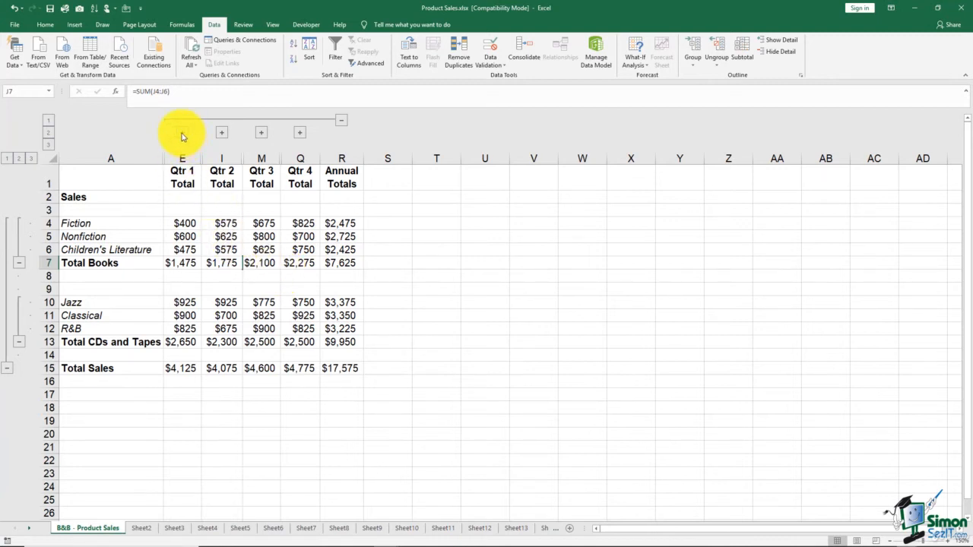
left_click(184, 222)
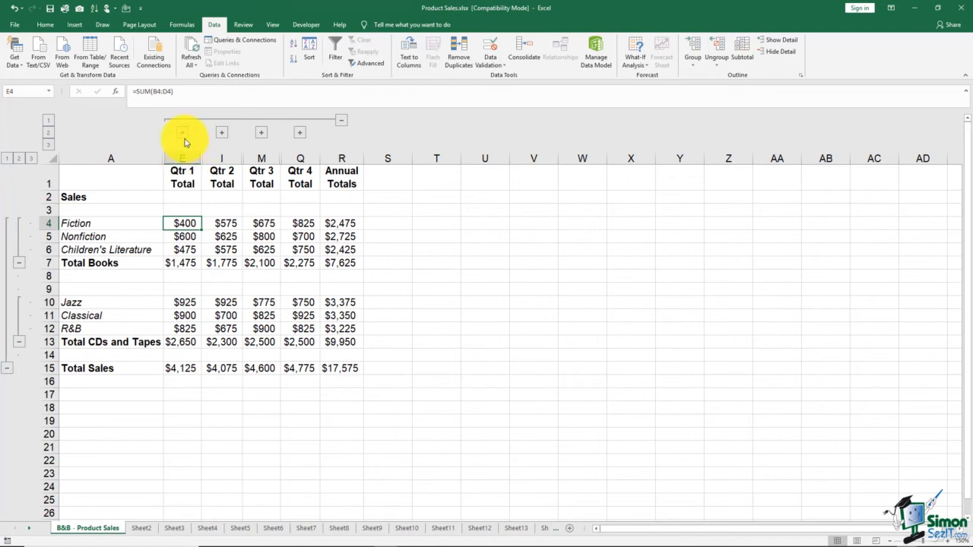
left_click(183, 133)
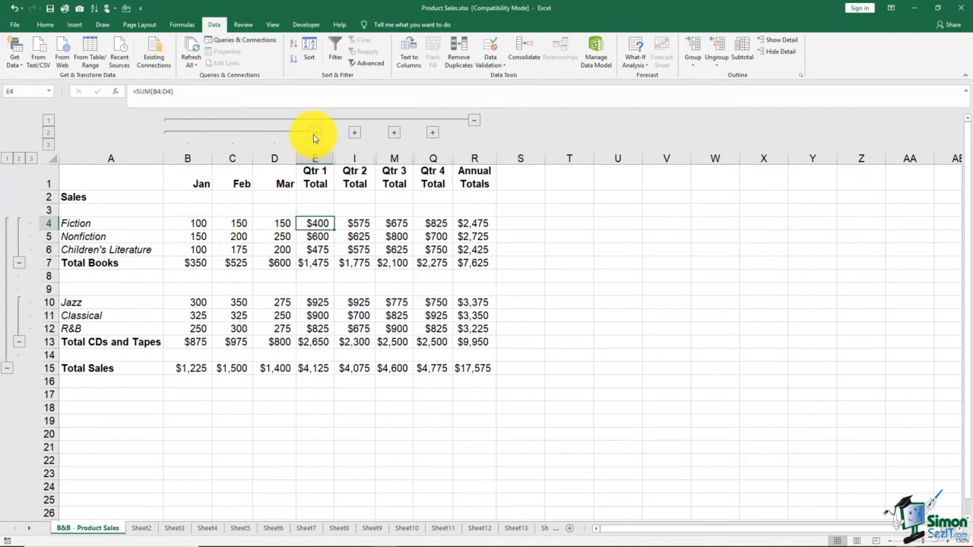
left_click(315, 133)
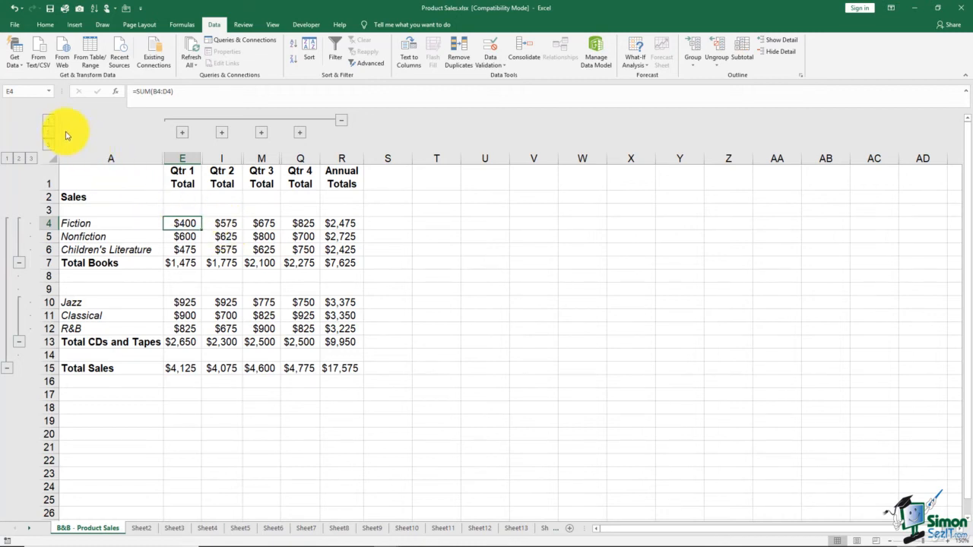
Step: View the column outline at levels 1, 3 and 2, and collapse the row outline to level 2
left_click(48, 124)
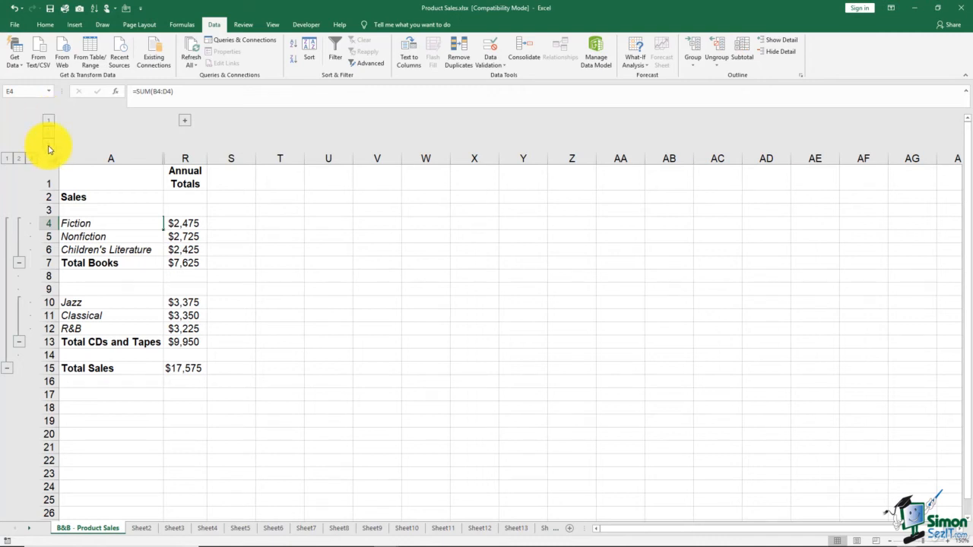
left_click(48, 149)
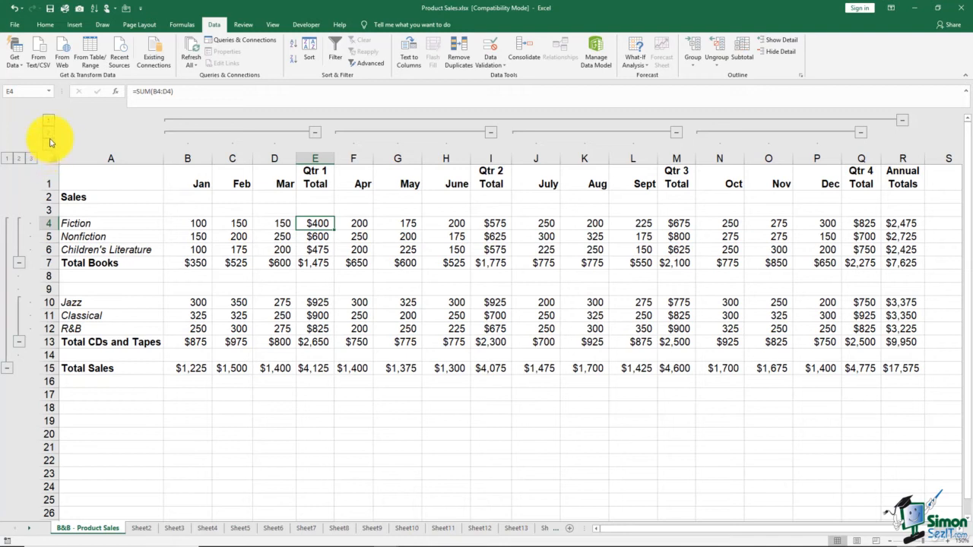
left_click(50, 136)
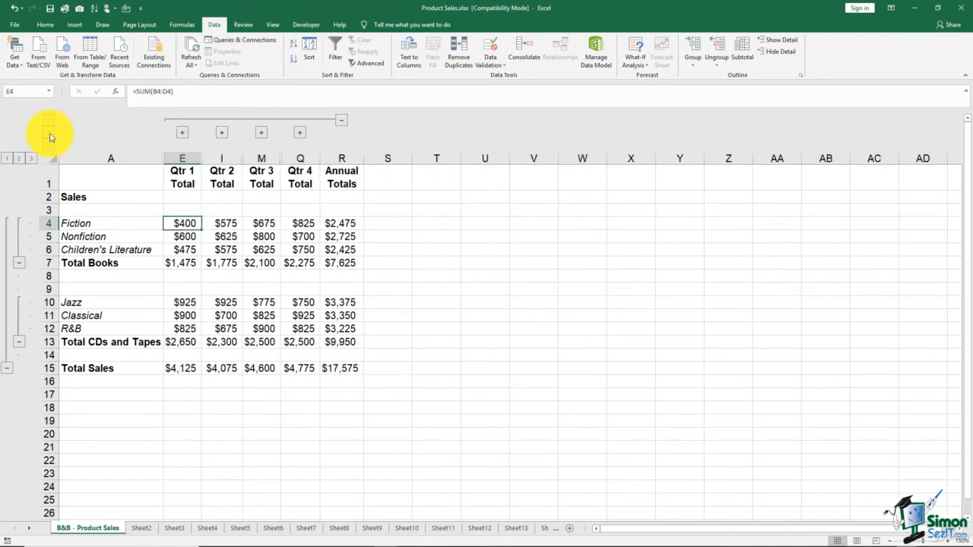
left_click(19, 158)
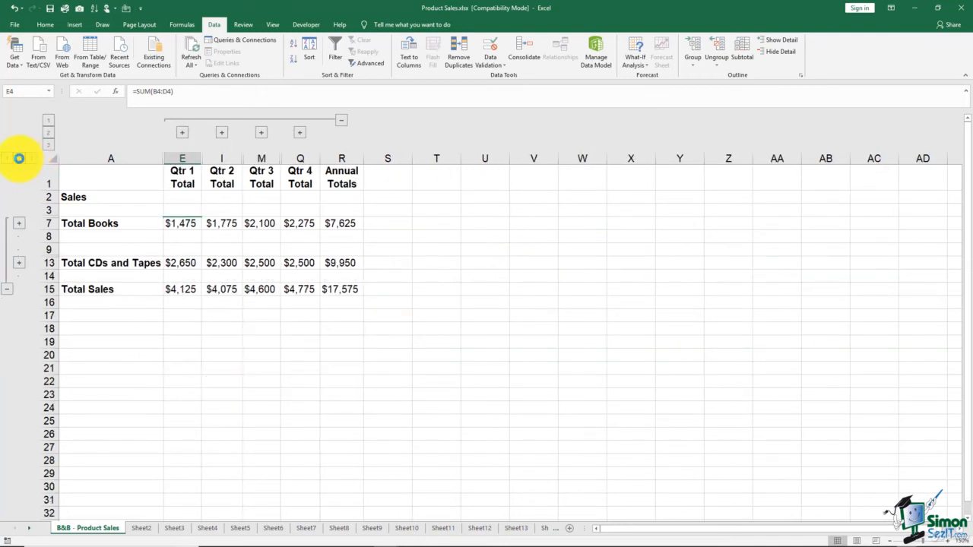
left_click(192, 347)
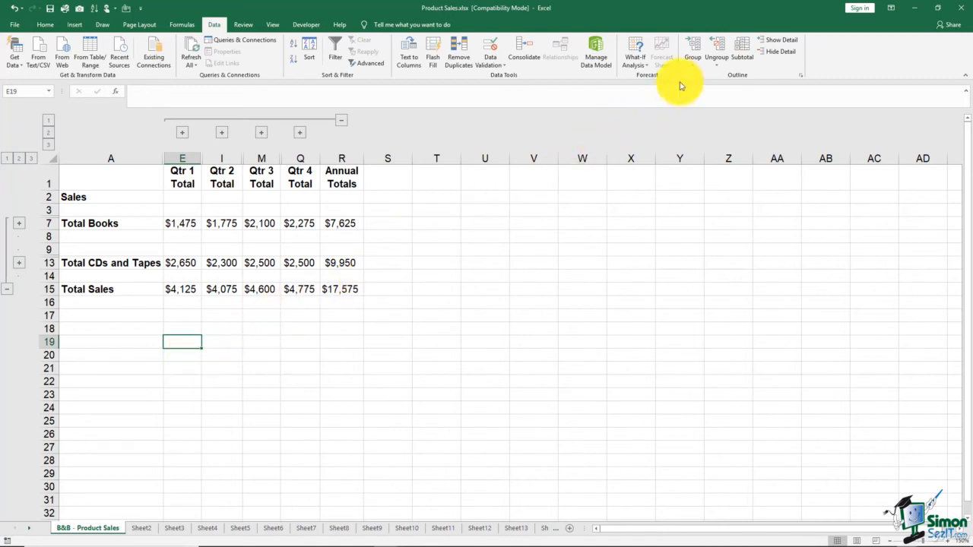
Step: Clear the entire outline from the product sales sheet
left_click(713, 63)
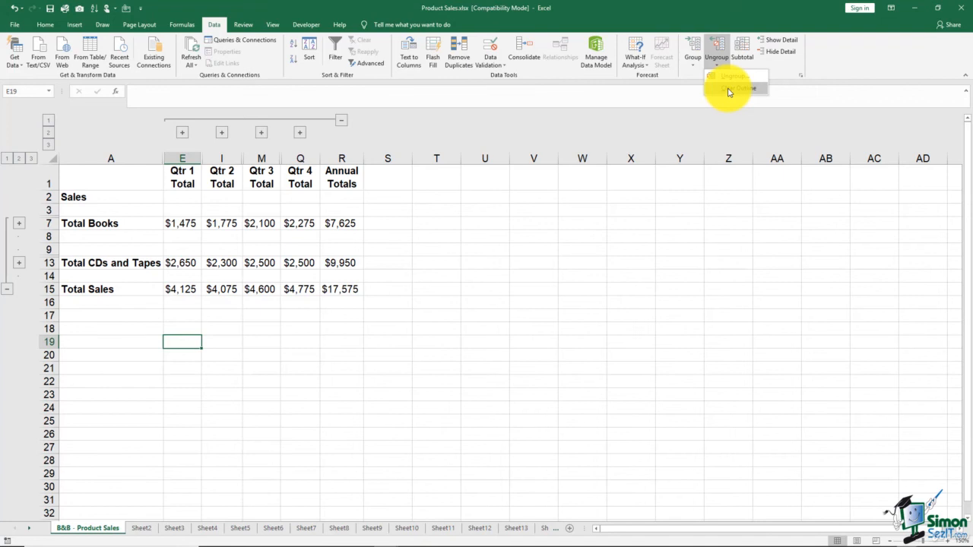
left_click(728, 90)
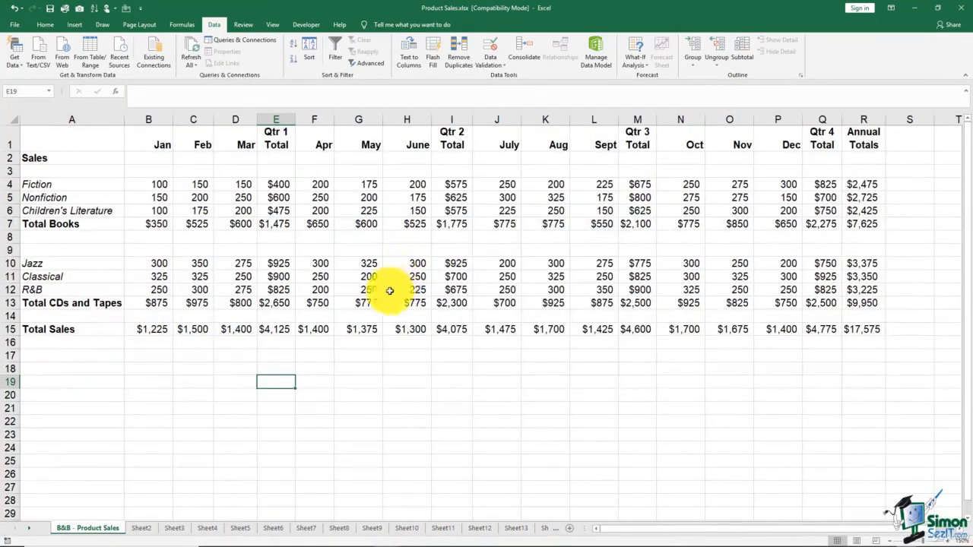
left_click(324, 358)
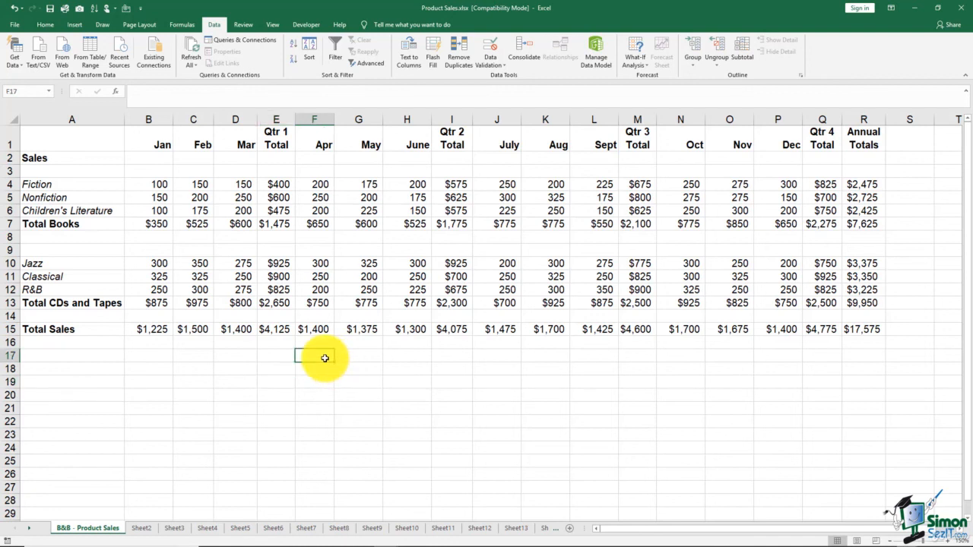